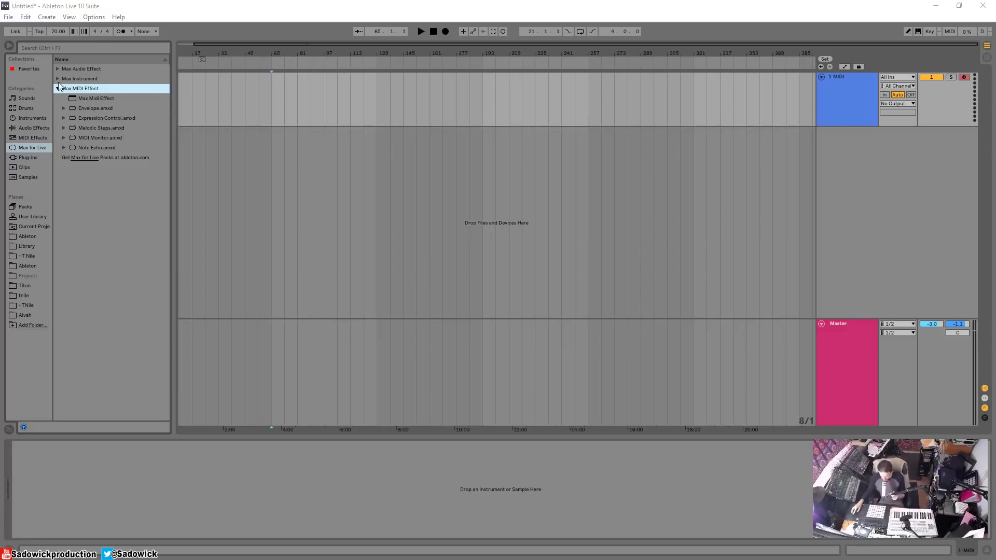
Drag Envelope.amxd from Max MIDI Effect onto the 1 MIDI track
left_click_drag(94, 108, 111, 485)
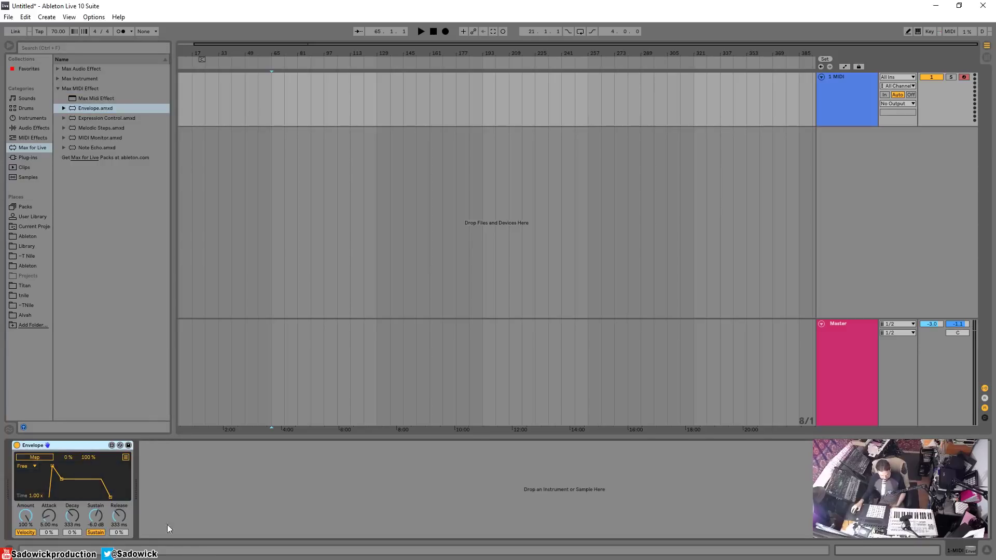
Load VPS Avenger_x64, group it into an Instrument Rack, add a Serum_x64 chain, and open Serum
left_click(27, 155)
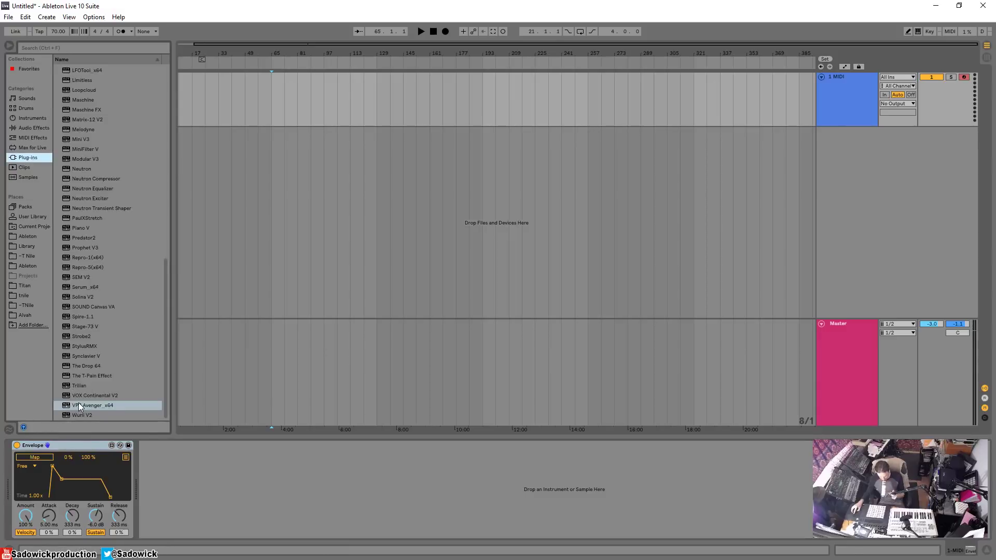
left_click_drag(79, 403, 242, 490)
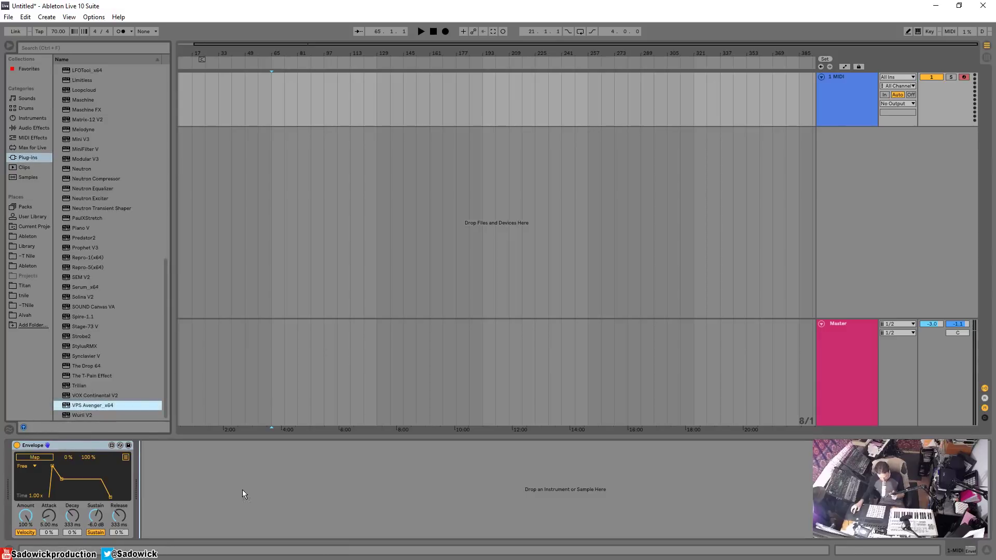
right_click(174, 444)
left_click(203, 390)
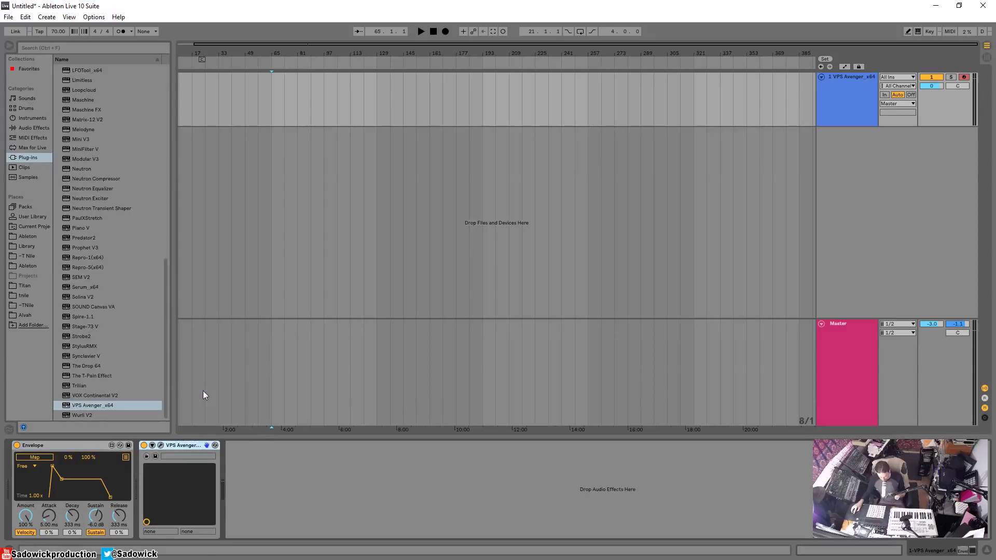
key("ctrl+g")
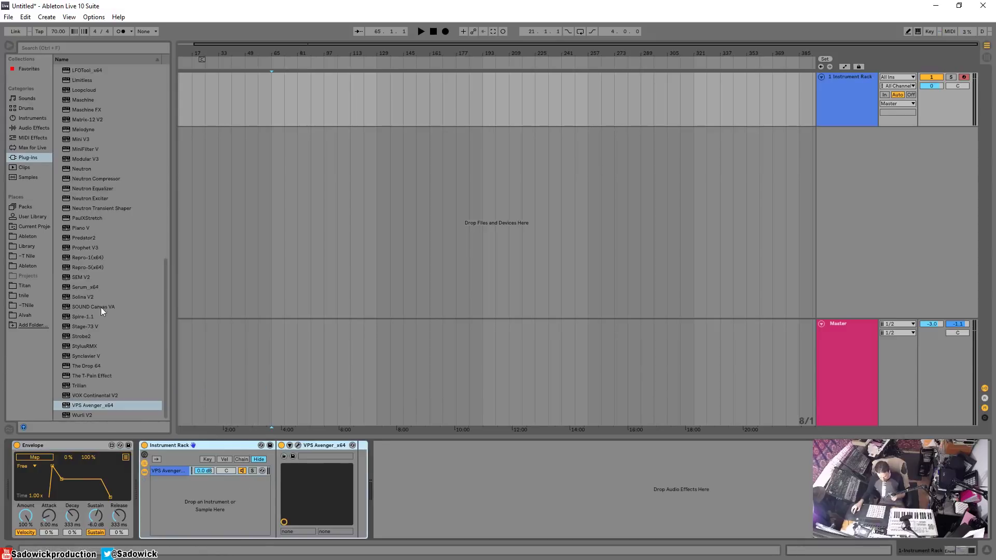
left_click_drag(83, 284, 170, 500)
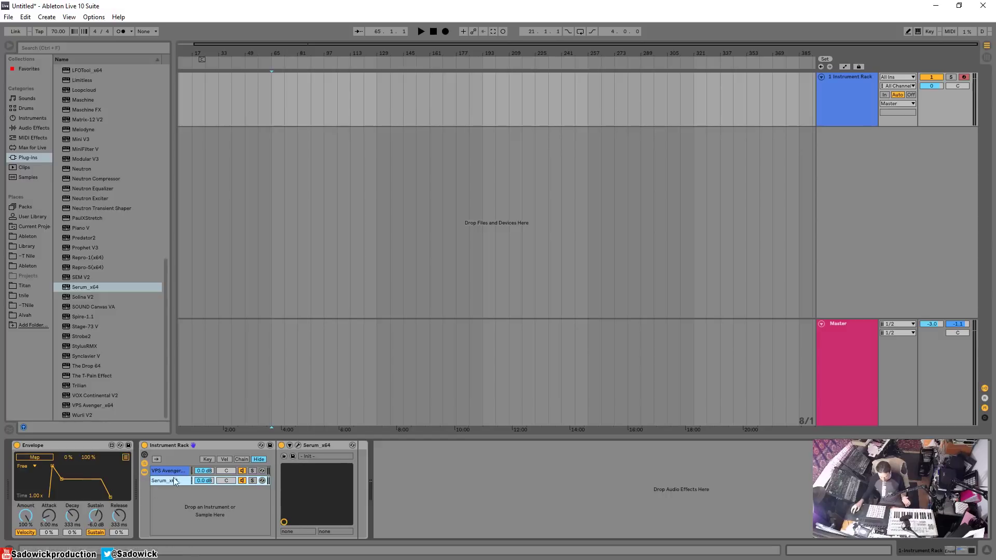
left_click(298, 445)
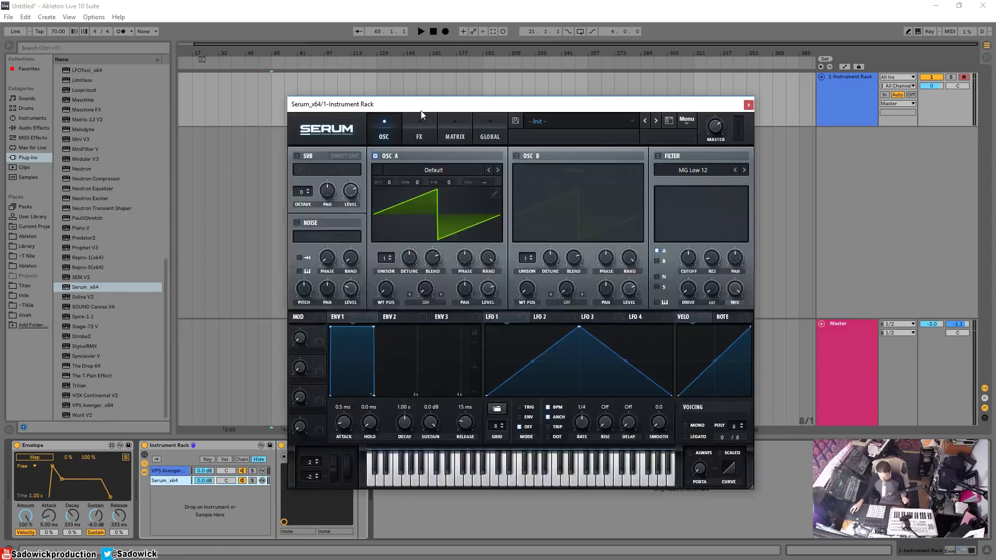
Open VPS Avenger's window beside Serum's and view Serum's ENV2 envelope tab
left_click_drag(421, 111, 160, 36)
left_click(165, 470)
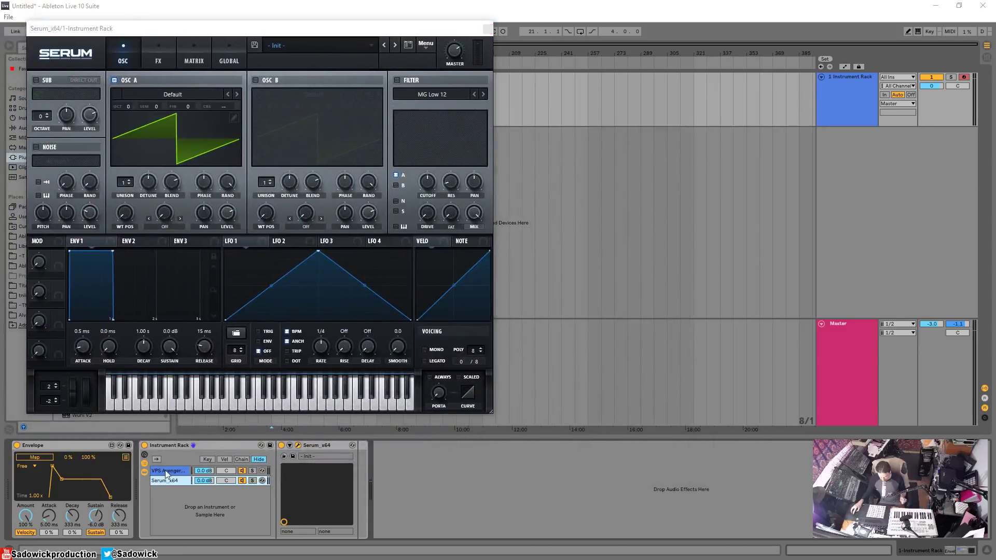
left_click(300, 445)
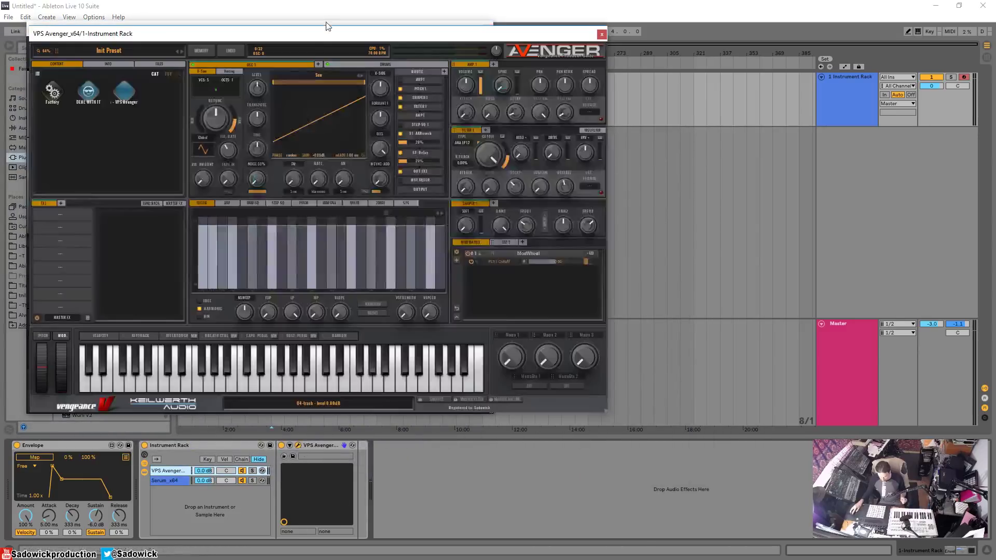
left_click_drag(318, 42, 630, 141)
left_click(247, 71)
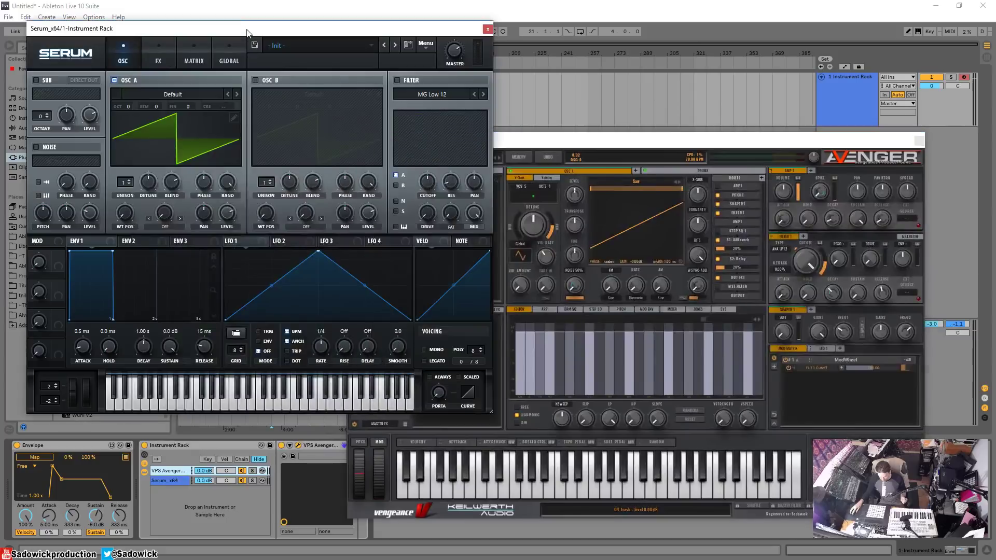
left_click(148, 240)
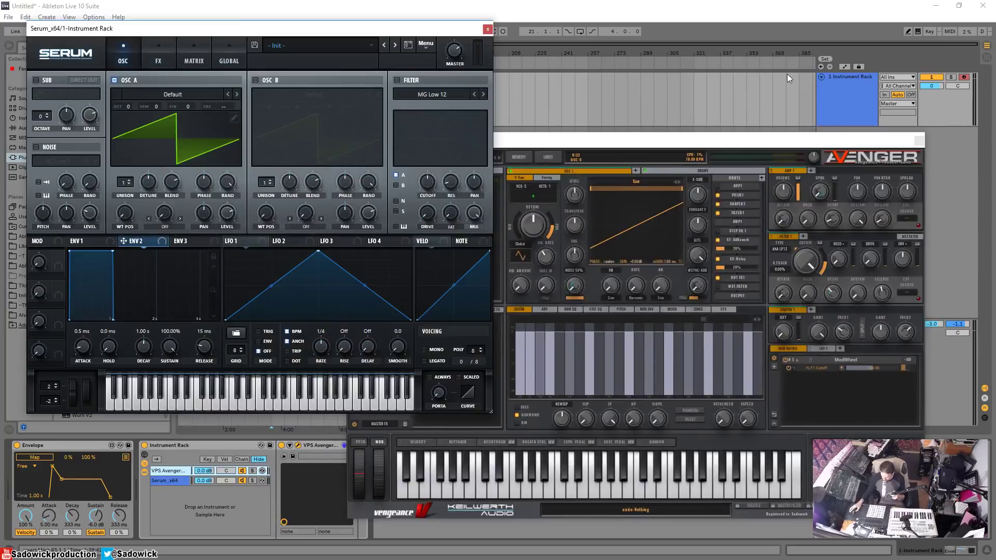
Close both the VPS Avenger and Serum plug-in windows
left_click_drag(906, 144, 888, 108)
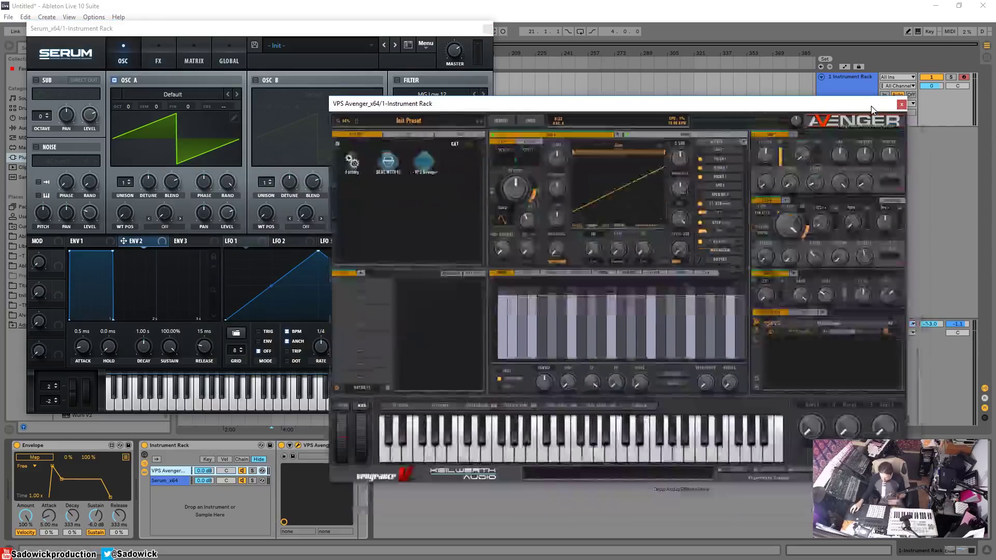
left_click(901, 106)
left_click(487, 28)
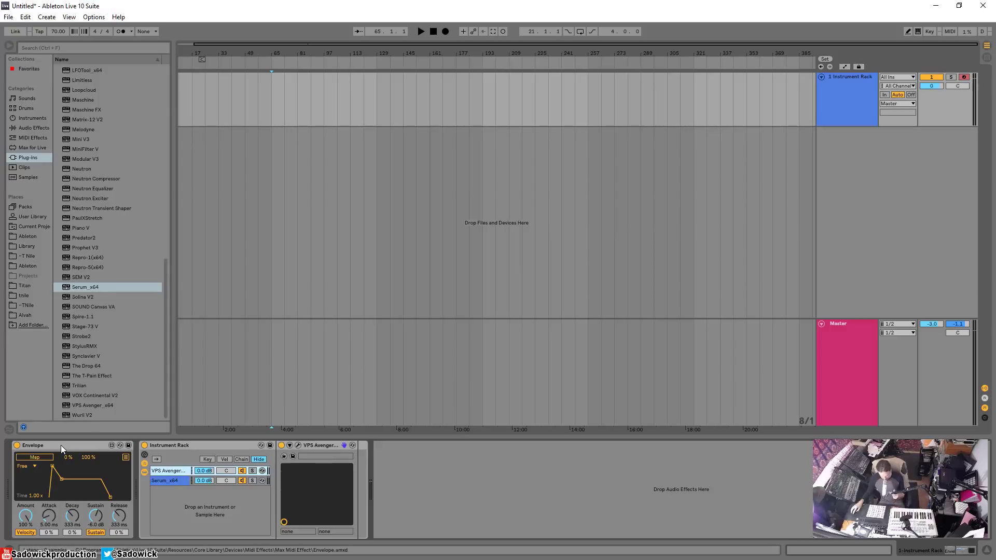
In Configure mode, turn Avenger's filter cutoff to add FLT1 Cutoff as a device parameter
left_click(289, 444)
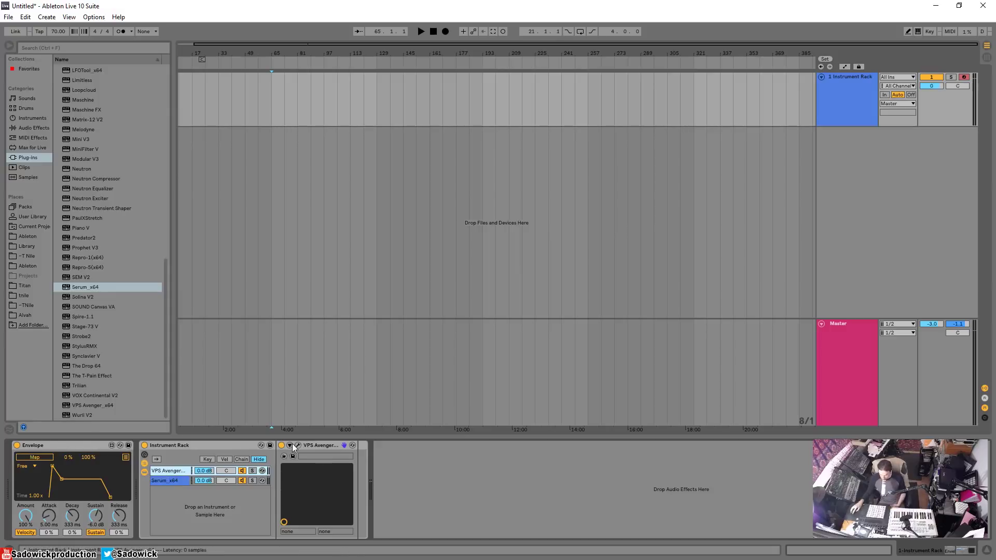
left_click(387, 446)
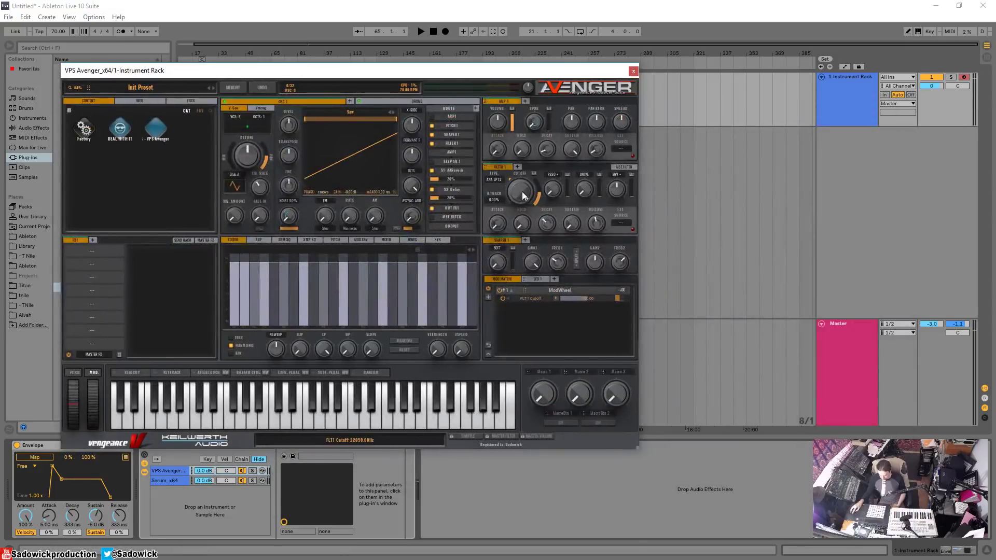
left_click_drag(382, 74, 385, 25)
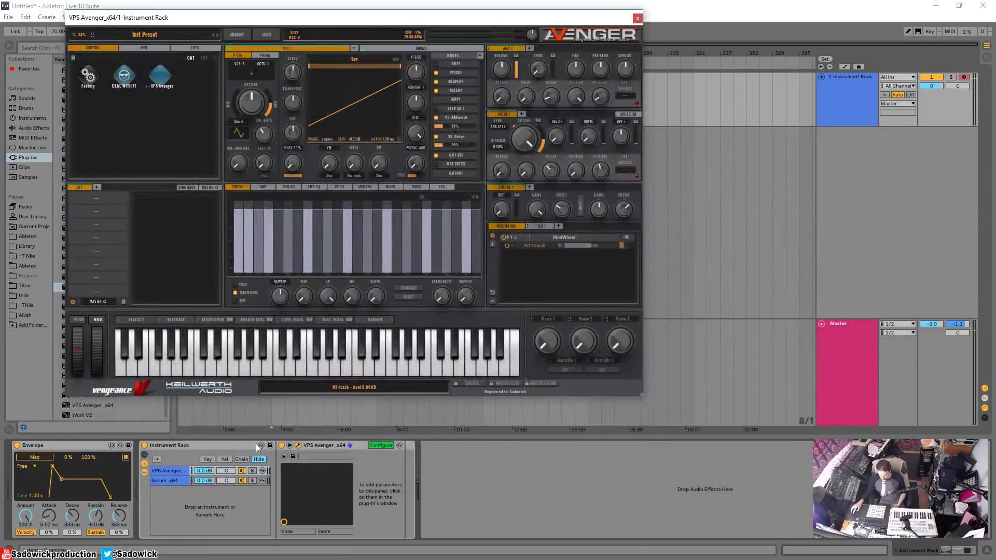
left_click_drag(540, 141, 524, 179)
Exit Configure, set FLT1 Cutoff to its 22050.00 Hz maximum, and close Avenger's window
left_click(387, 446)
left_click(386, 446)
left_click_drag(381, 469, 393, 467)
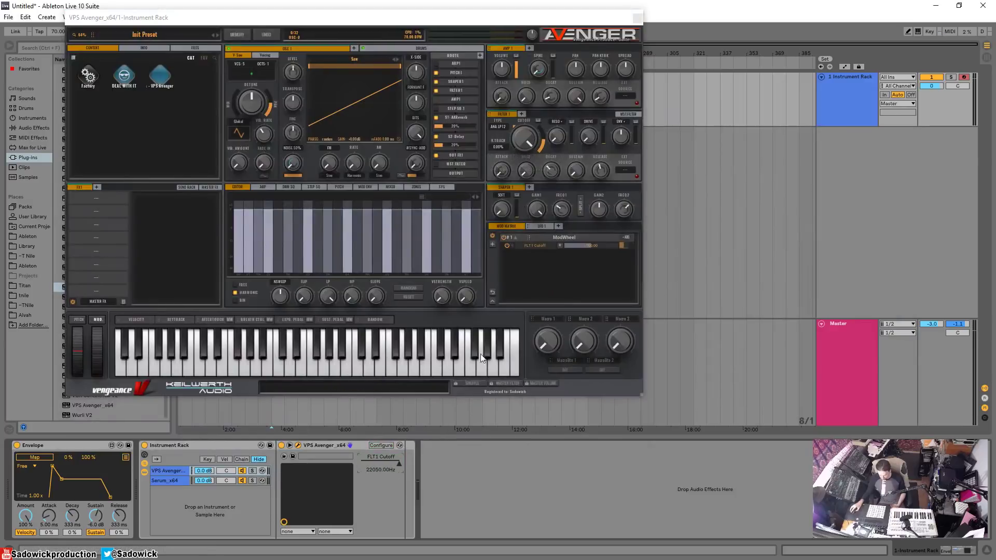
left_click(637, 18)
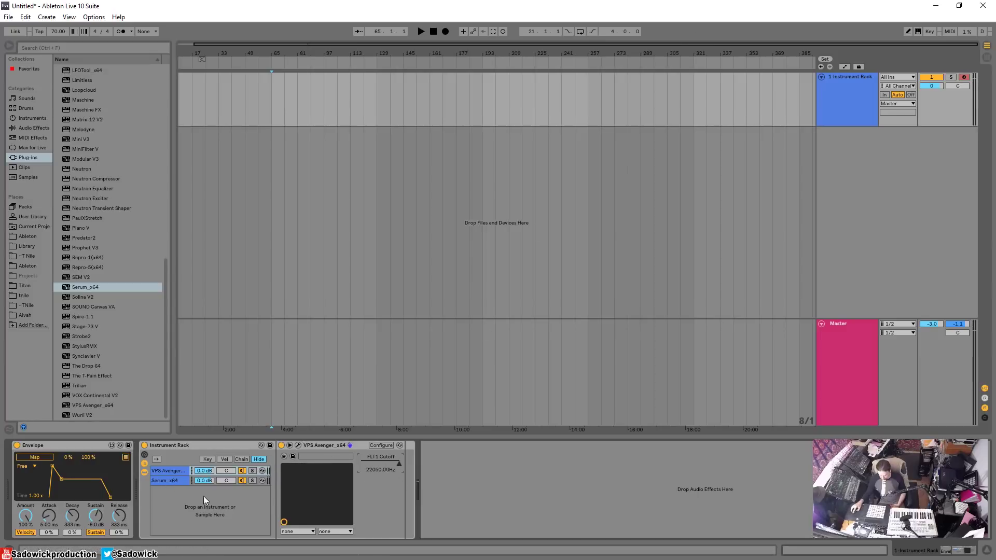
On the Serum chain, enable the filter and turn Cutoff in Configure mode to expose it
left_click(164, 482)
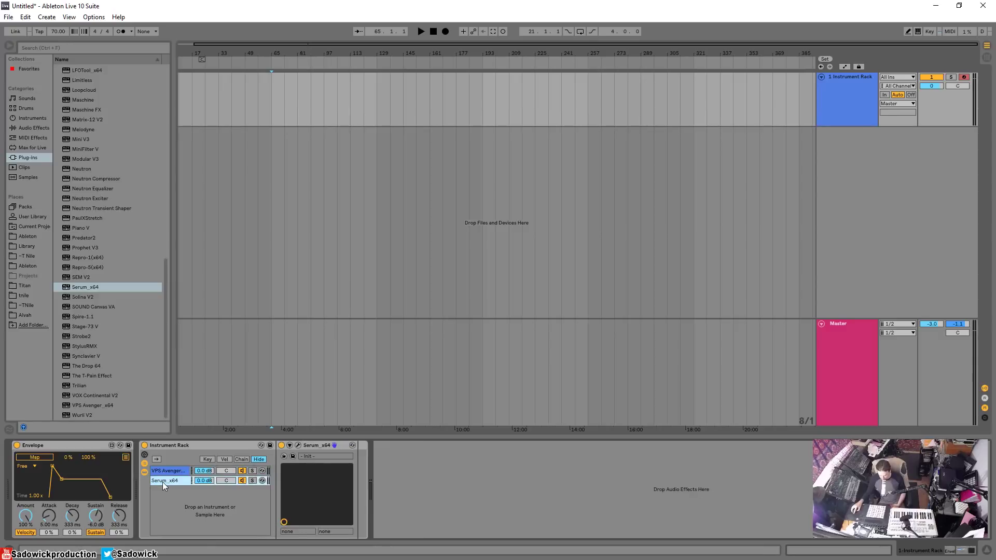
left_click(290, 445)
left_click(375, 444)
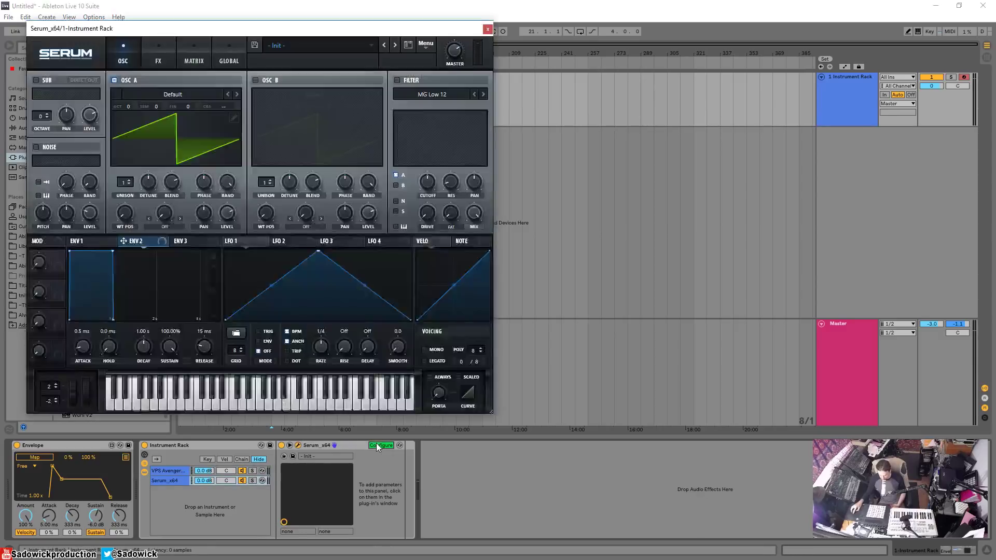
left_click(398, 80)
left_click_drag(429, 182, 433, 187)
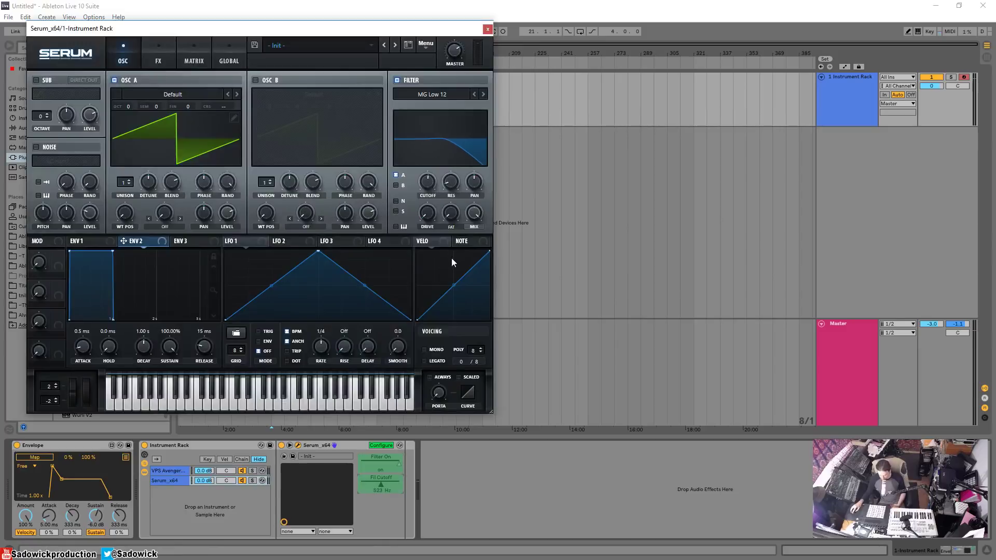
left_click(487, 29)
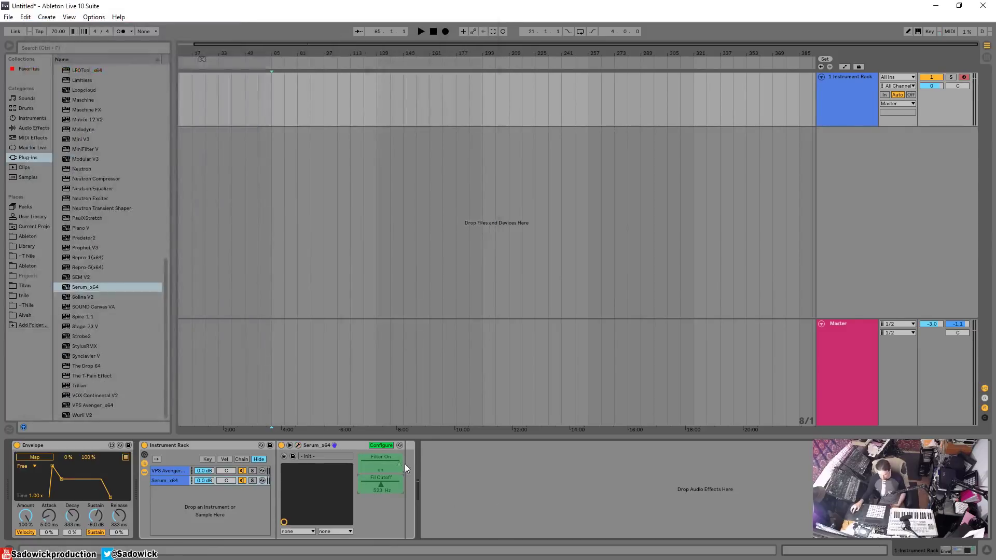
left_click(384, 444)
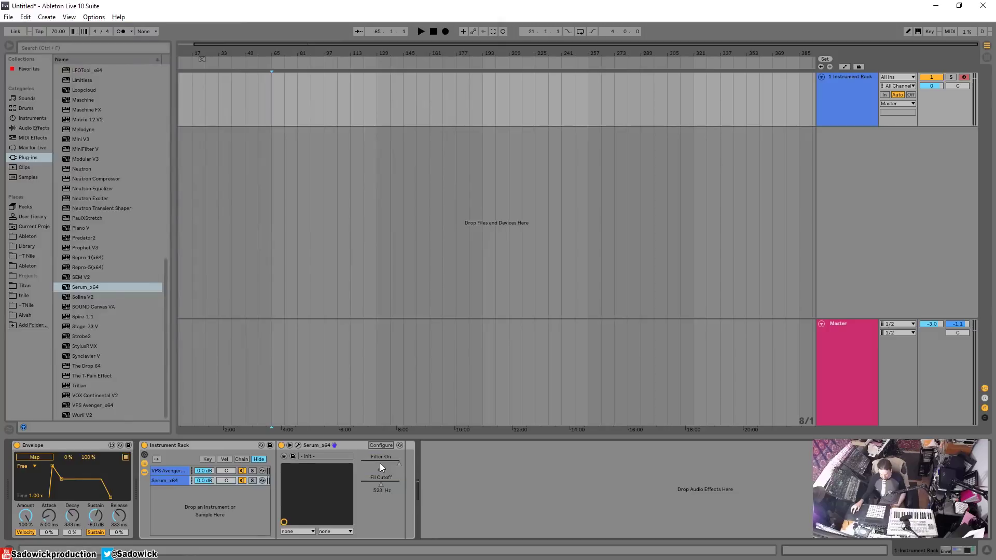
Delete Filter On from Serum's exposed parameters, leaving only Fil Cutoff
left_click(387, 444)
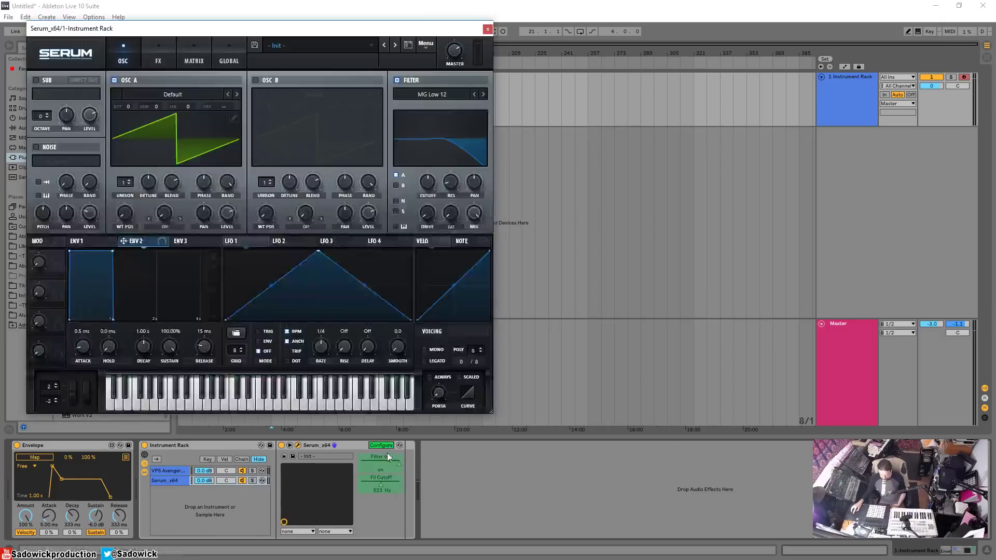
left_click(386, 468)
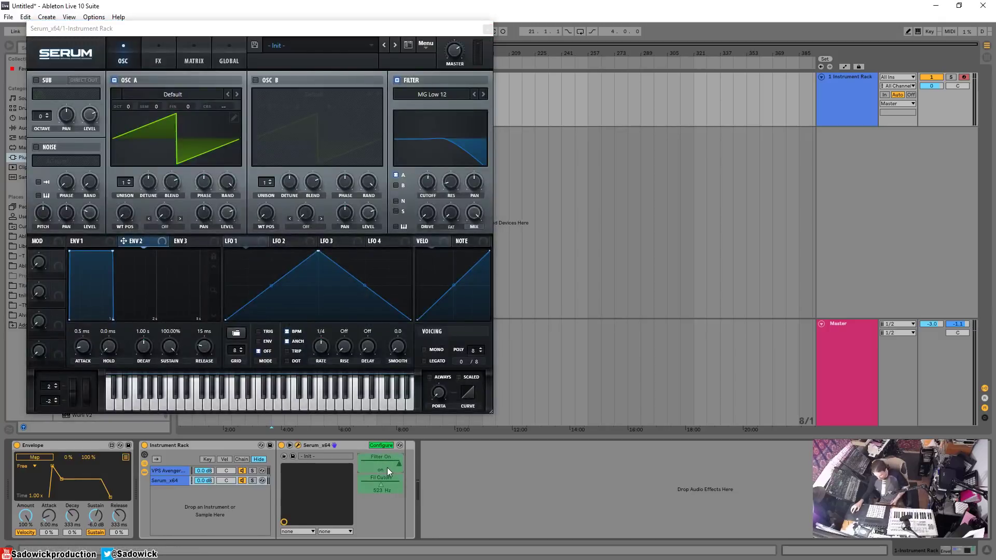
key("Delete")
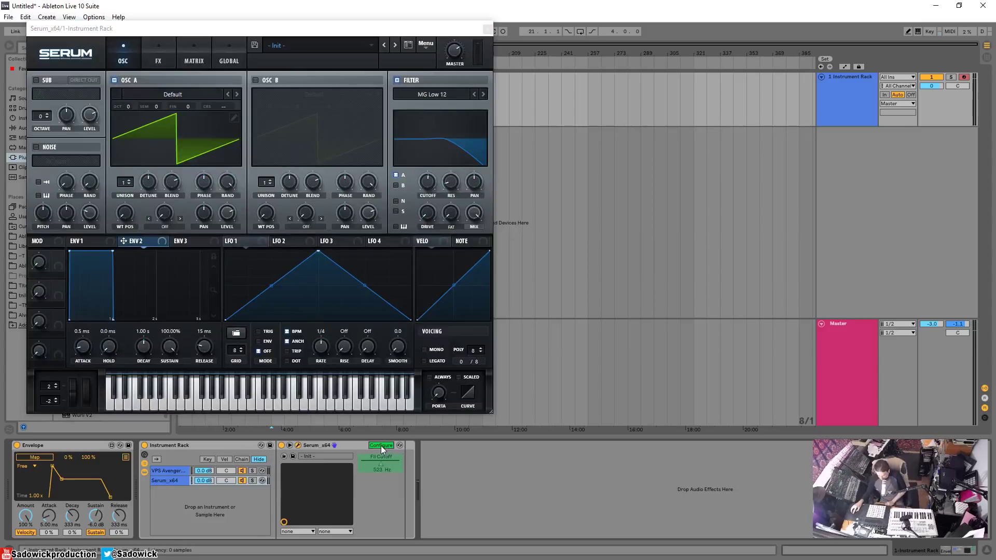
left_click(381, 446)
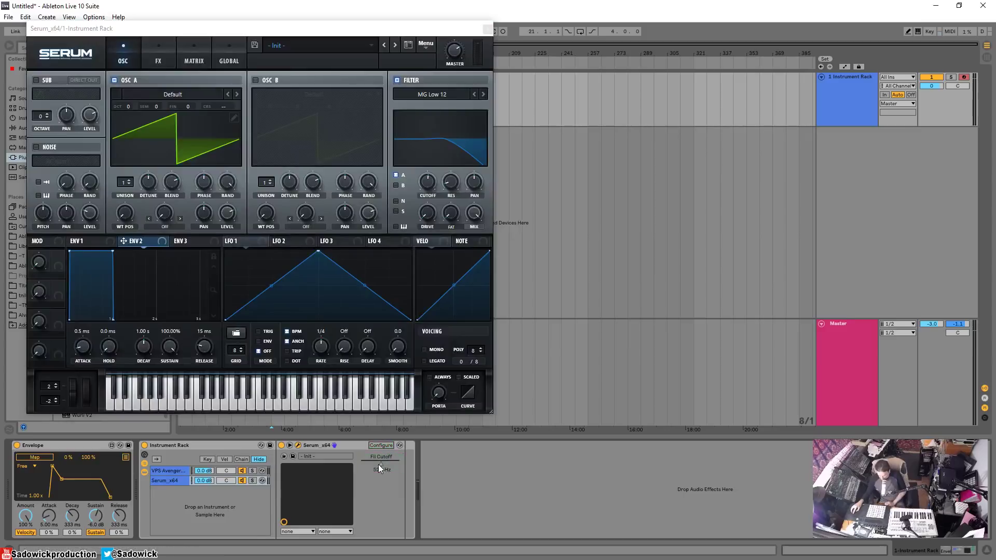
Map the Envelope to VPS Avenger's FLT1 Cutoff and reopen Avenger's plug-in window
left_click(174, 470)
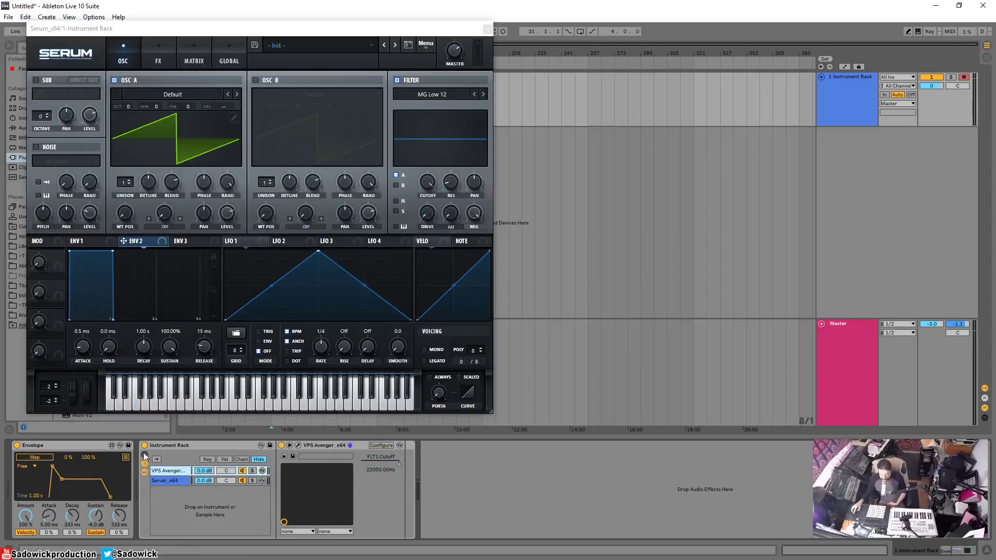
left_click(169, 471, "shift")
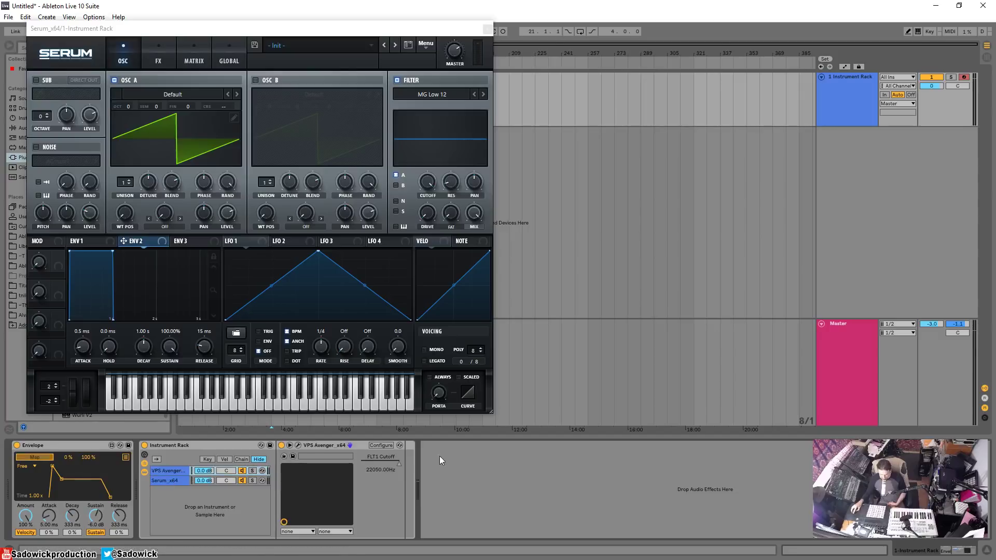
left_click(380, 462)
left_click(244, 481)
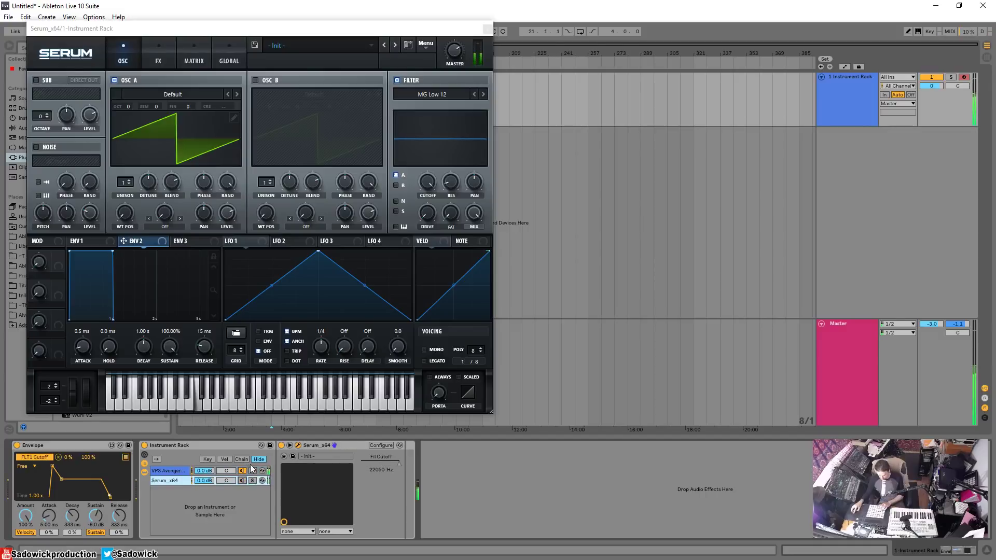
left_click(186, 472)
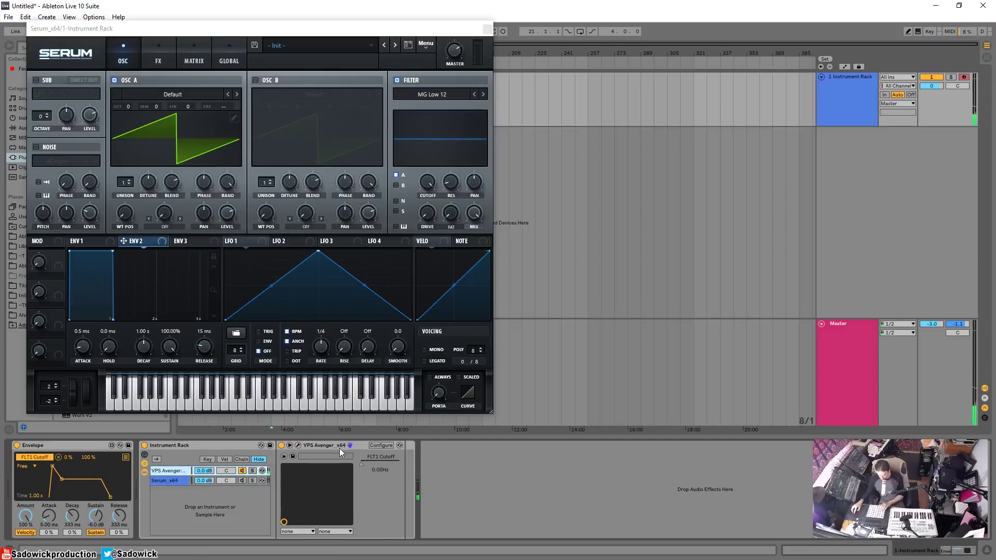
left_click(298, 445)
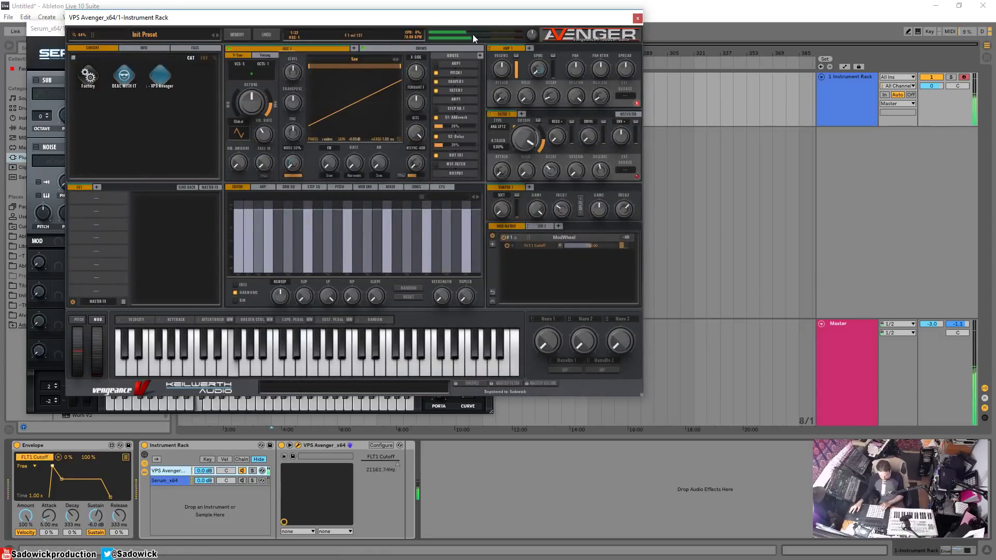
Drop the Envelope's sustain to silence and remap it to Serum's Fil Cutoff, now 8 Hz
left_click(60, 478)
left_click_drag(60, 478, 60, 502)
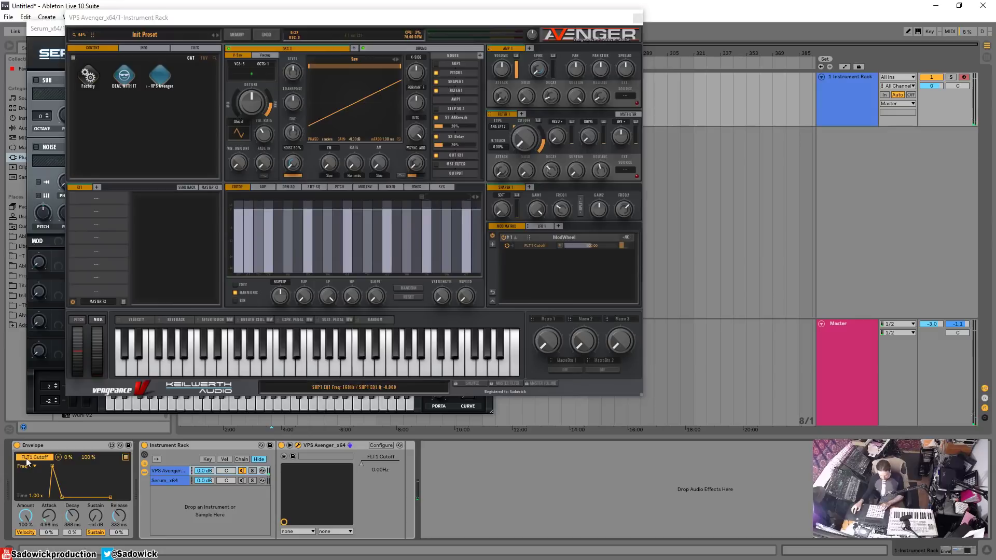
left_click(168, 481)
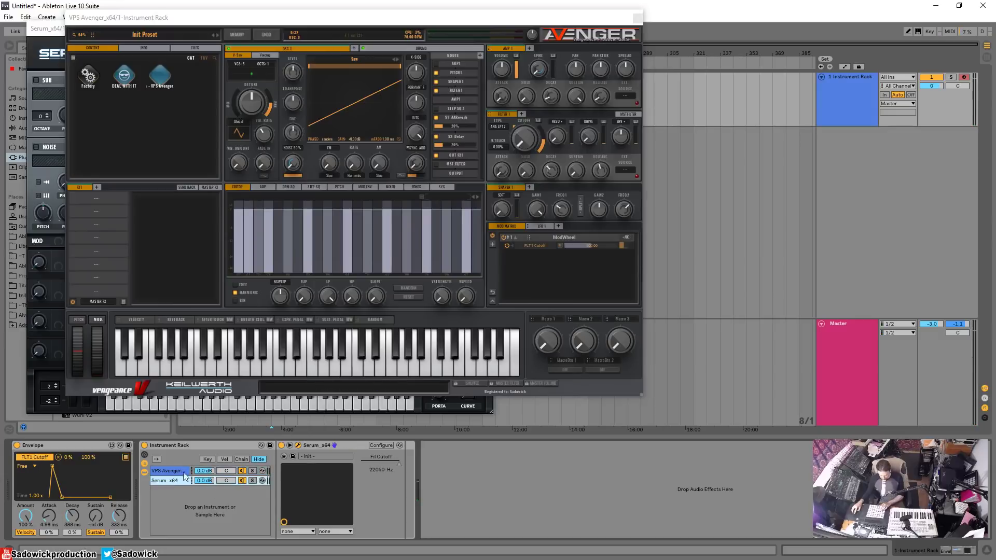
left_click(28, 460)
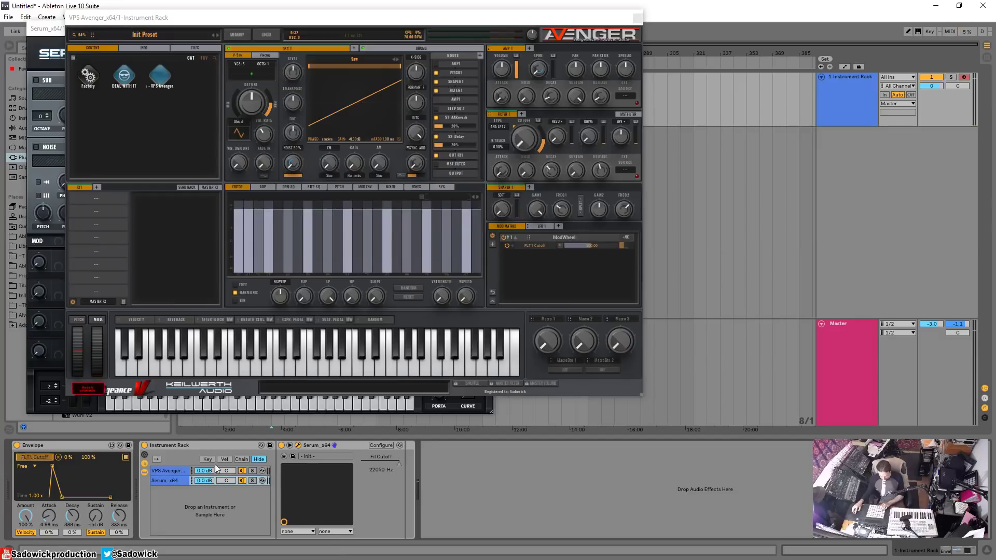
left_click(396, 466)
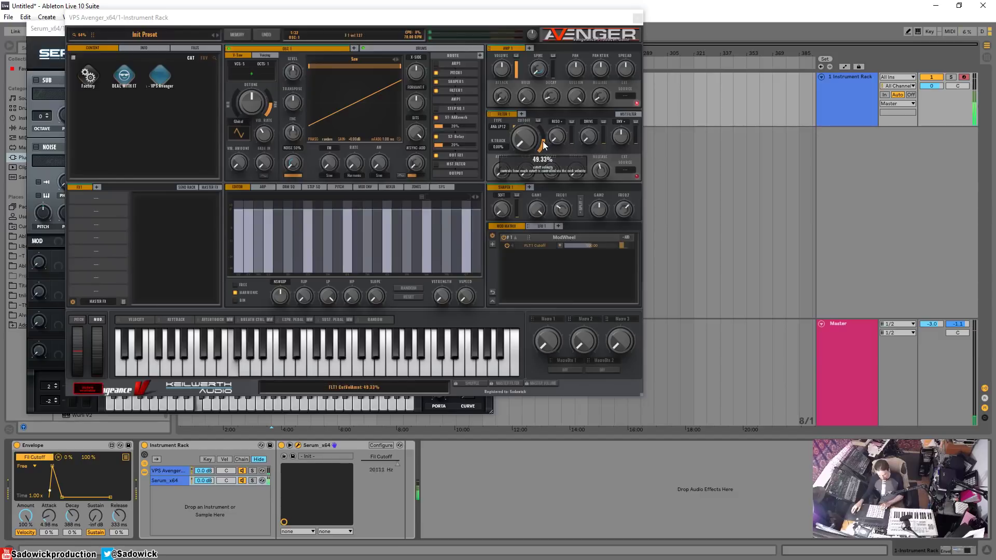
left_click(171, 481)
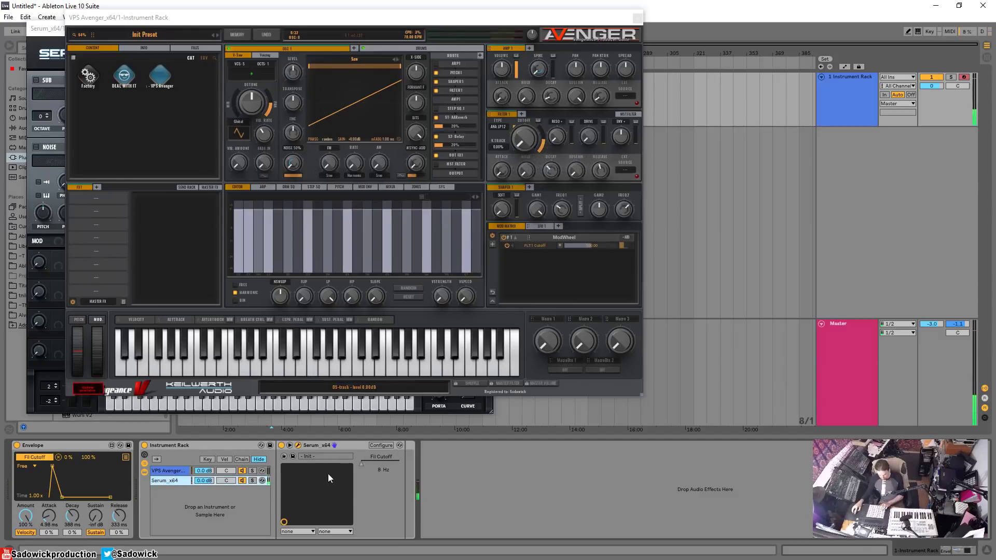
left_click(300, 444)
left_click(299, 445)
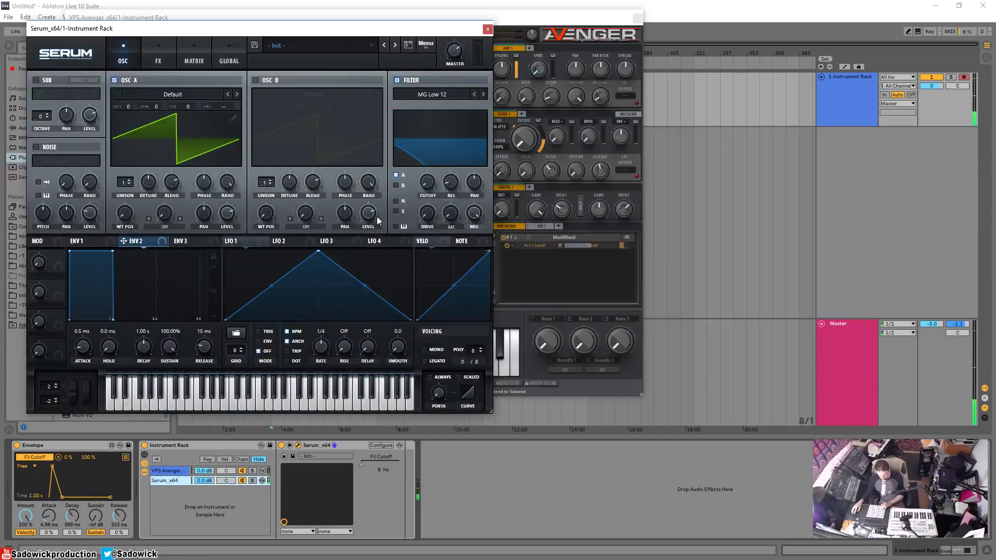
Clear the old mapping and assign the Envelope's first multi-map slot to Avenger's FLT1 Cutoff
left_click(59, 456)
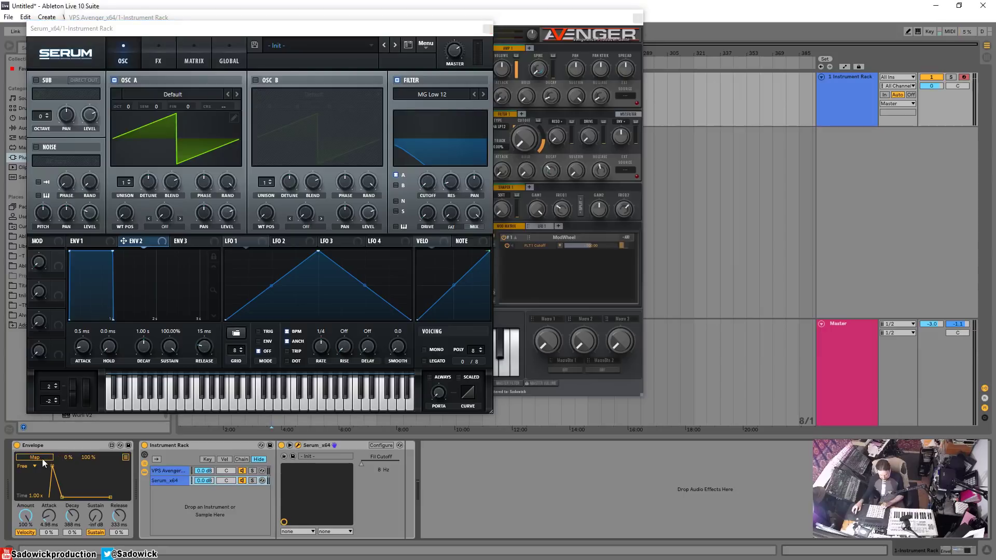
left_click(126, 458)
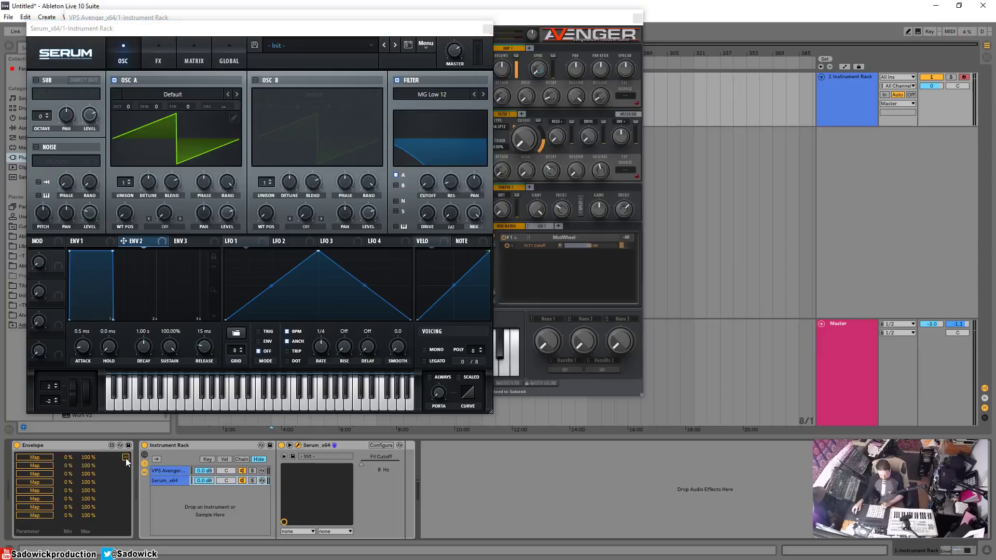
left_click(172, 471)
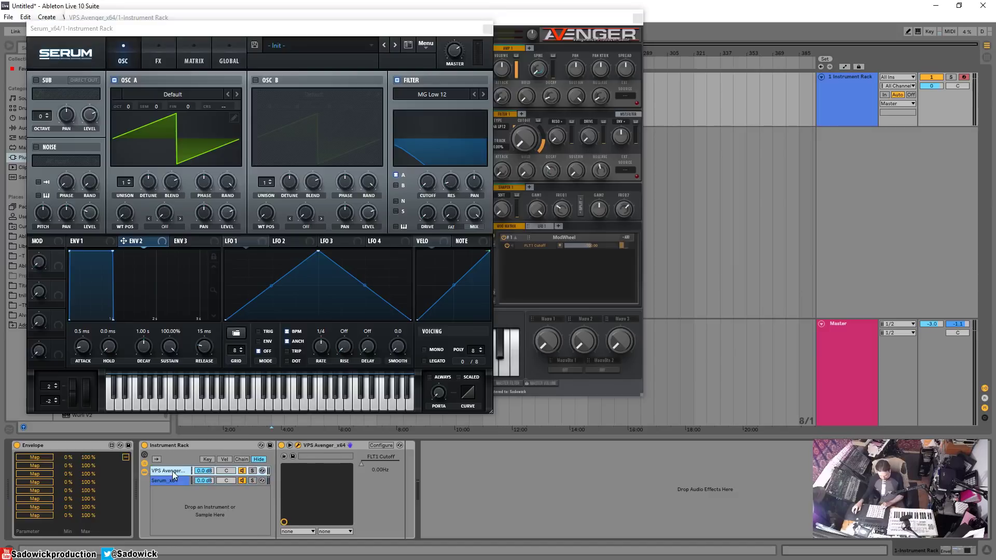
left_click(35, 457)
left_click(360, 465)
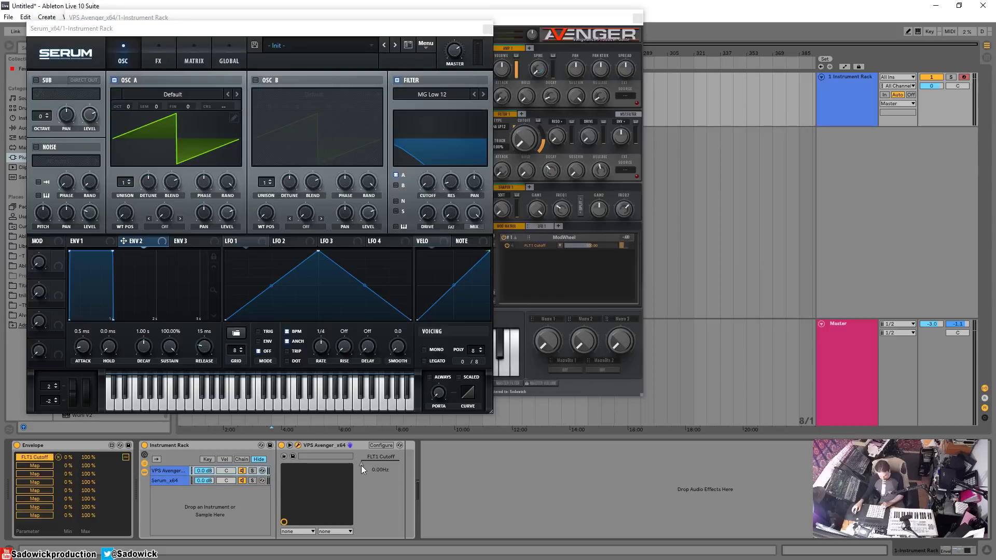
Assign the second slot to Serum's Fil Cutoff and return to the envelope curve
left_click(157, 481)
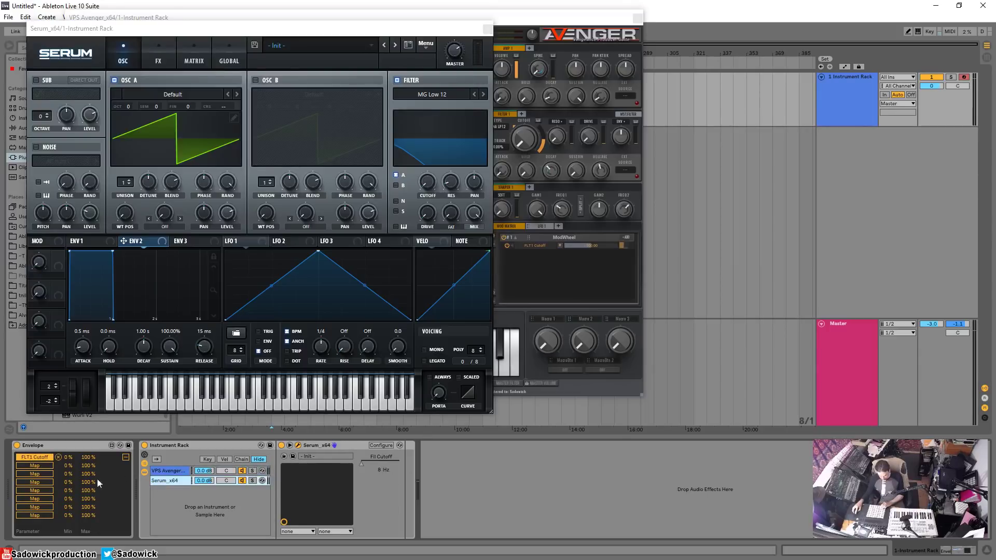
left_click(36, 465)
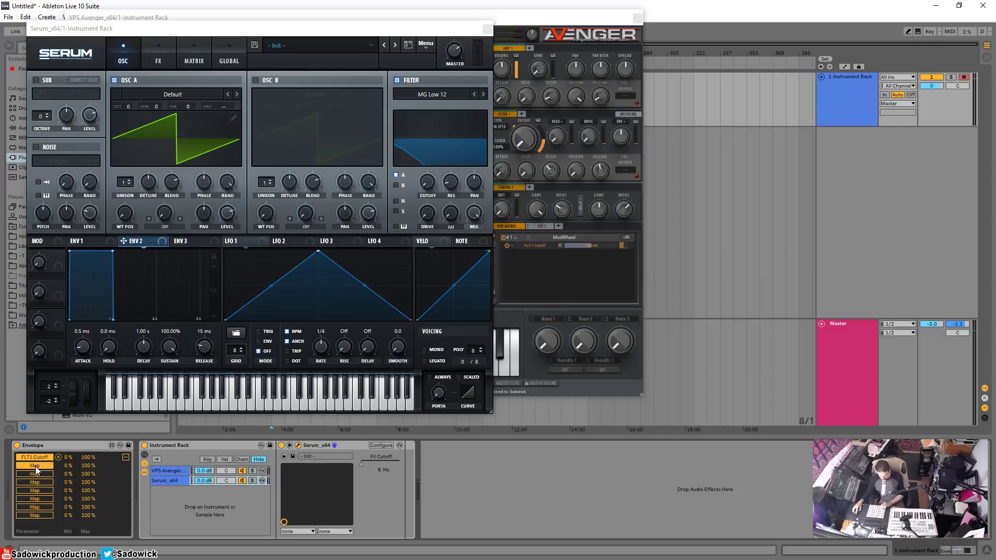
left_click(361, 465)
left_click(126, 457)
Bend the Envelope's decay to a 61% curve and show its FLT1/Fil Cutoff mapping list
left_click_drag(61, 497, 71, 535)
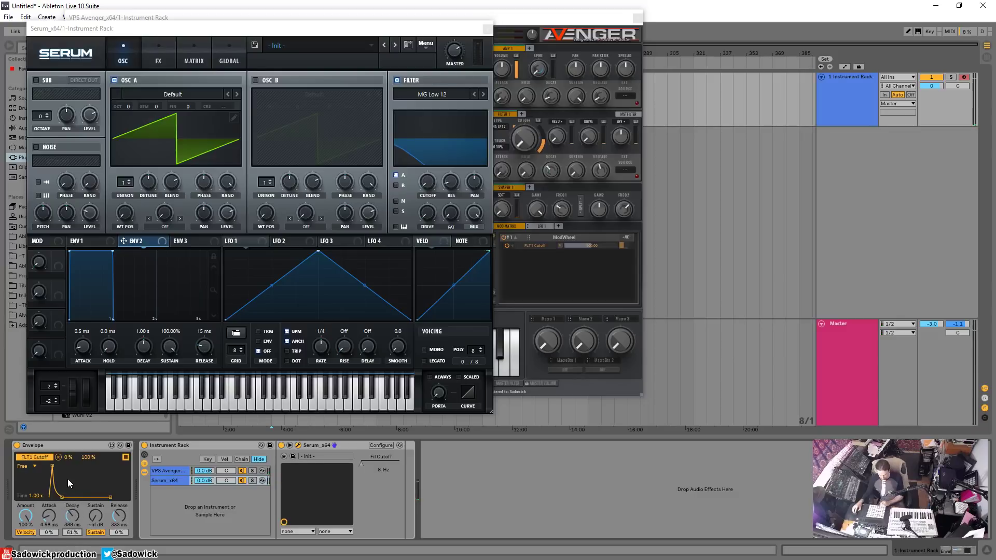
left_click(125, 457)
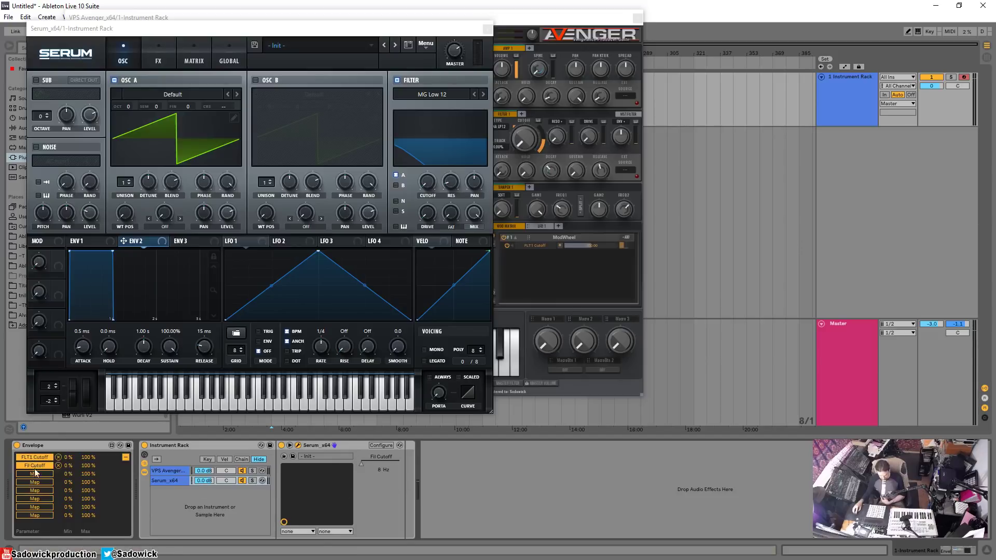
Keep the Fil Cutoff mapping minimum at 0%, lower its maximum, then return to the curve
left_click_drag(68, 465, 67, 446)
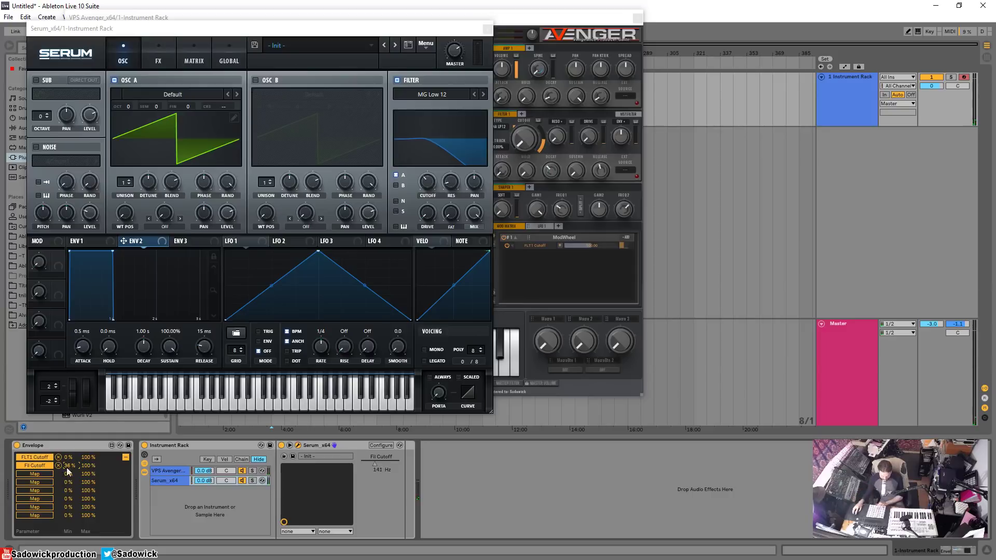
left_click_drag(68, 465, 68, 485)
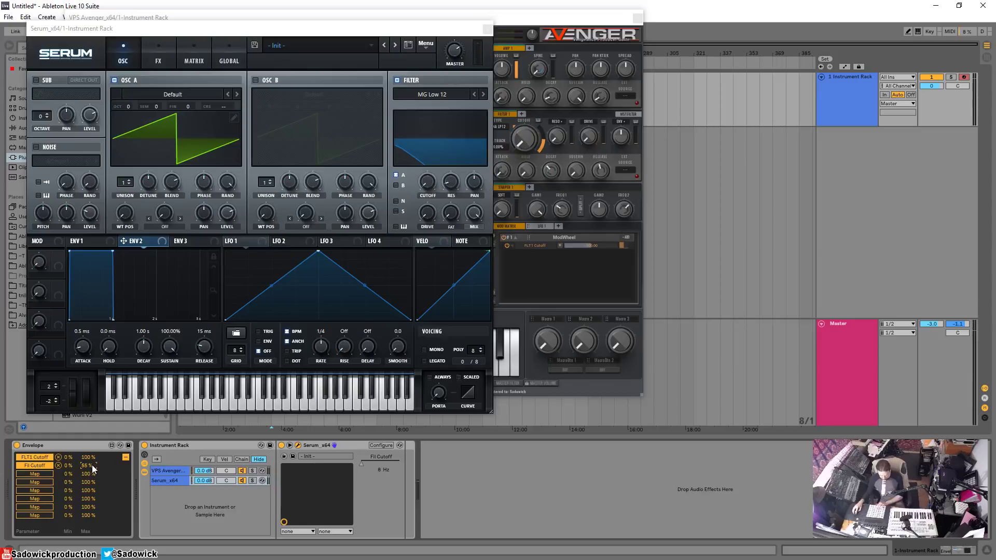
left_click(431, 217)
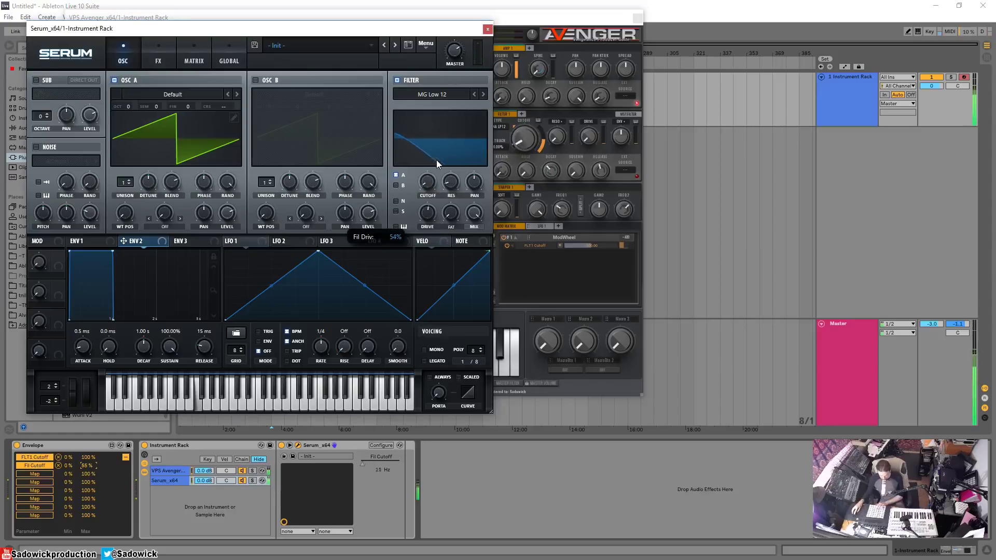
left_click_drag(88, 465, 88, 451)
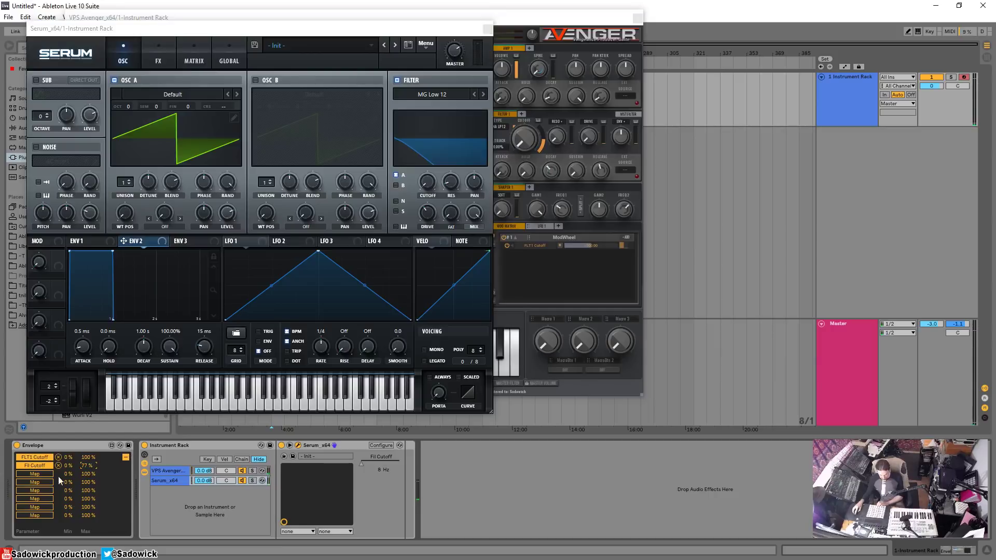
left_click(126, 456)
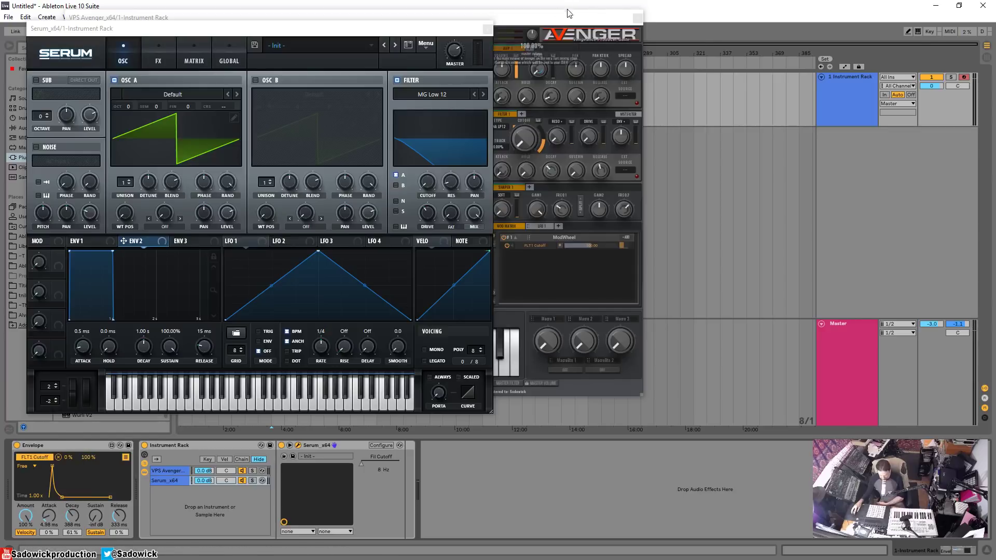
Shift the VPS Avenger window left so both plug-ins show, with Serum in front
left_click(534, 52)
left_click_drag(672, 58, 553, 58)
left_click(402, 43)
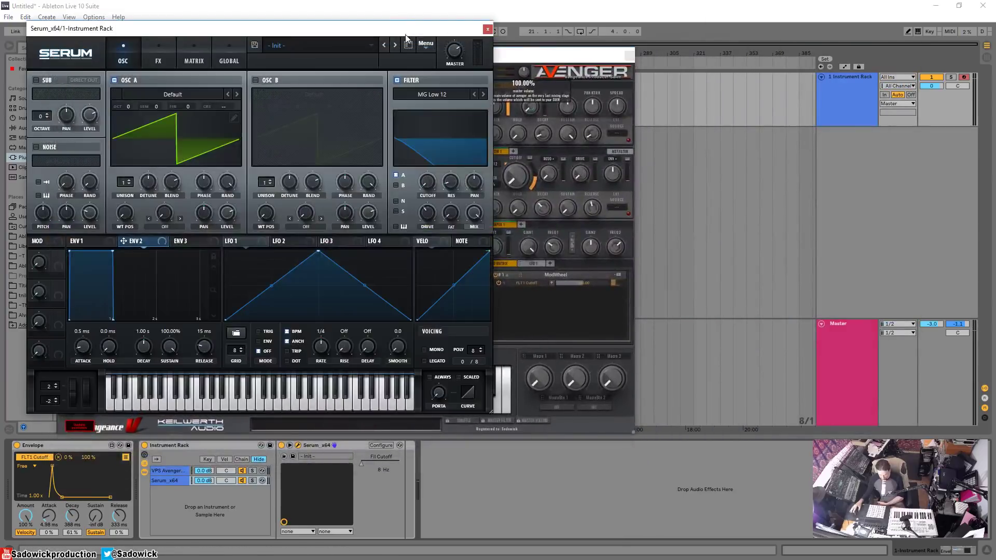